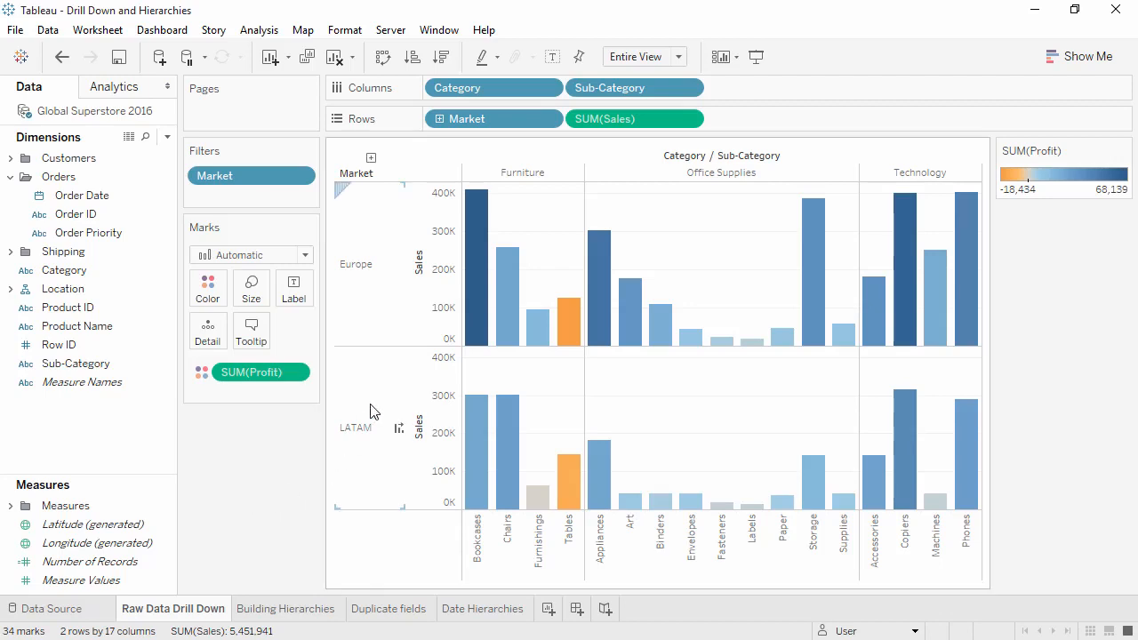
Drill the Market field down to Region and back up, and view the underlying rows of the Global Superstore 2016 data source.
{"action": "left_click", "coordinate": [439, 118]}
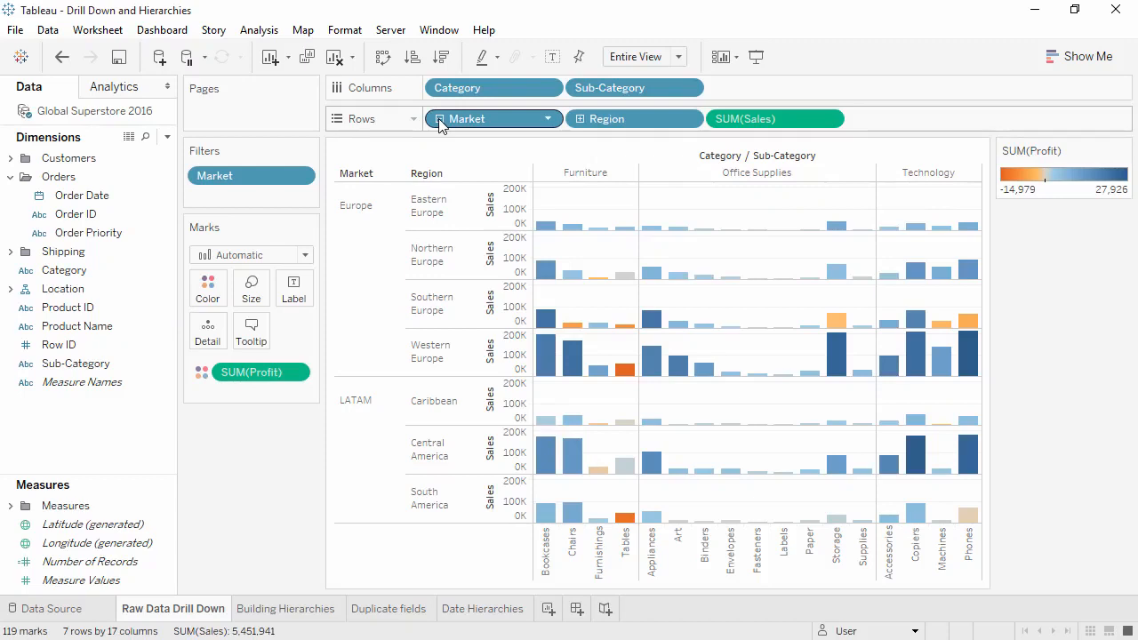
{"action": "left_click", "coordinate": [440, 118]}
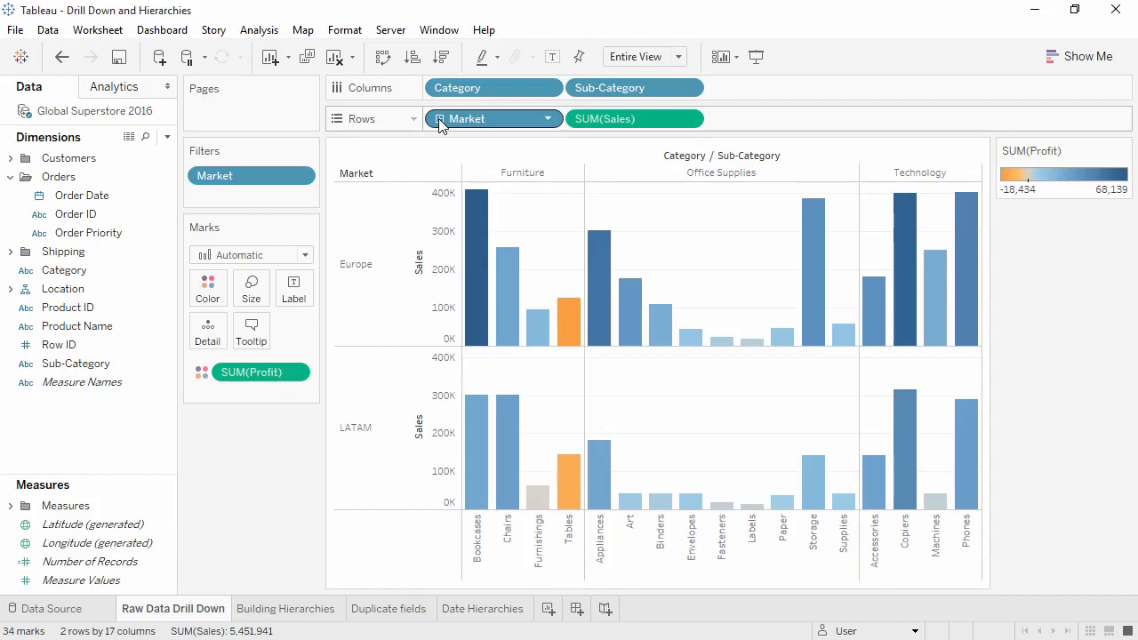
{"action": "left_click", "coordinate": [129, 137]}
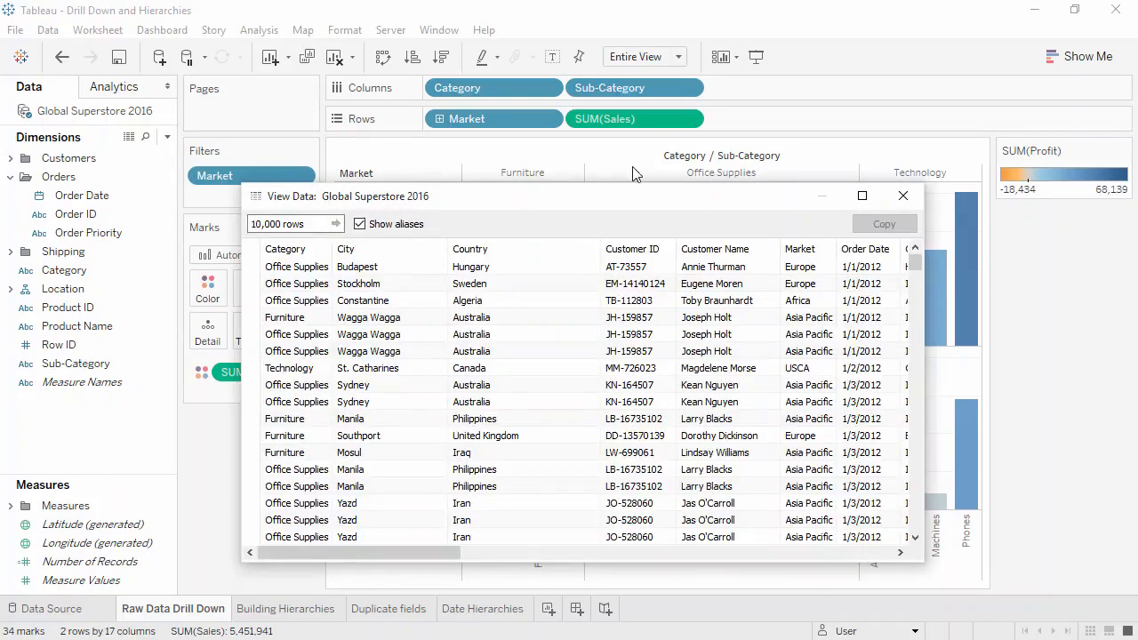
{"action": "left_click", "coordinate": [902, 196]}
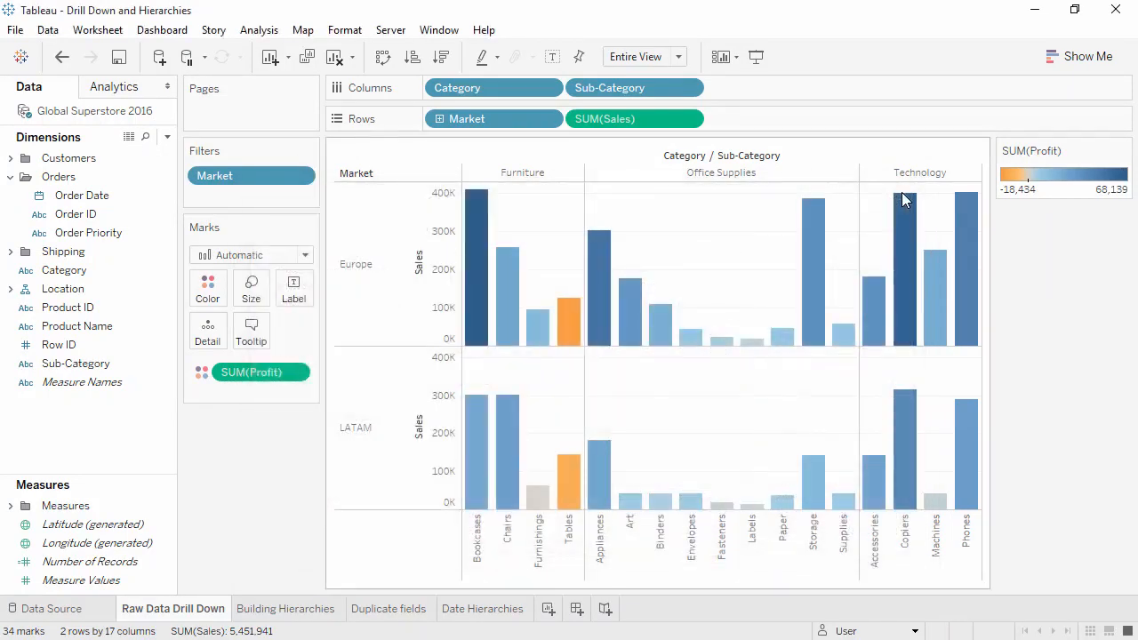
View the summary and full underlying data behind the Copiers bar for Europe.
{"action": "mouse_move", "coordinate": [905, 221]}
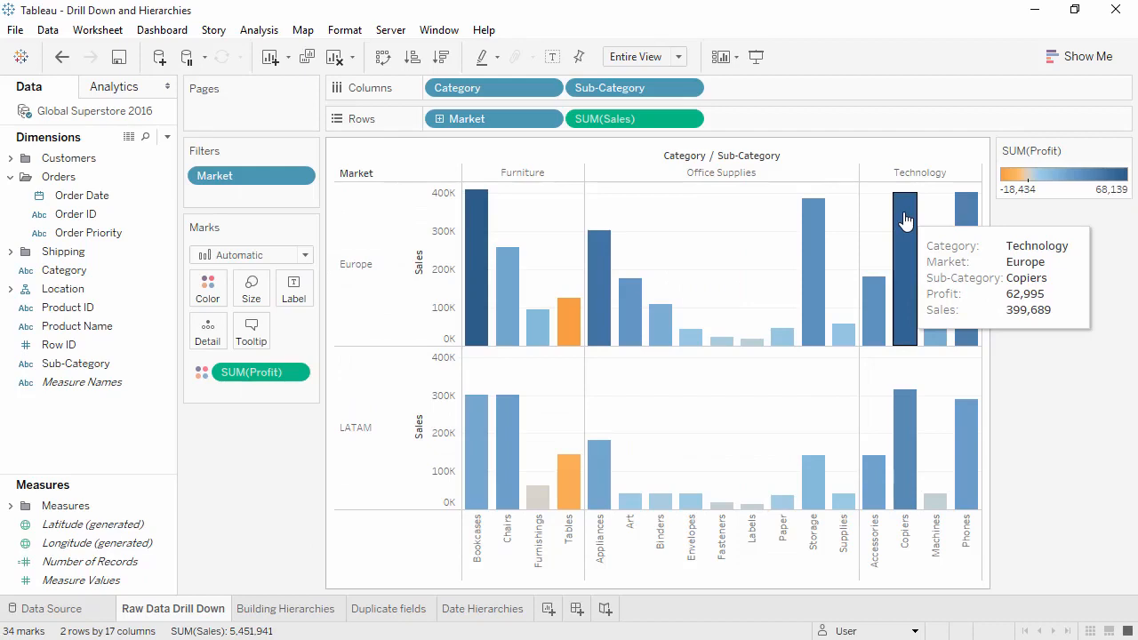
{"action": "left_click", "coordinate": [905, 220]}
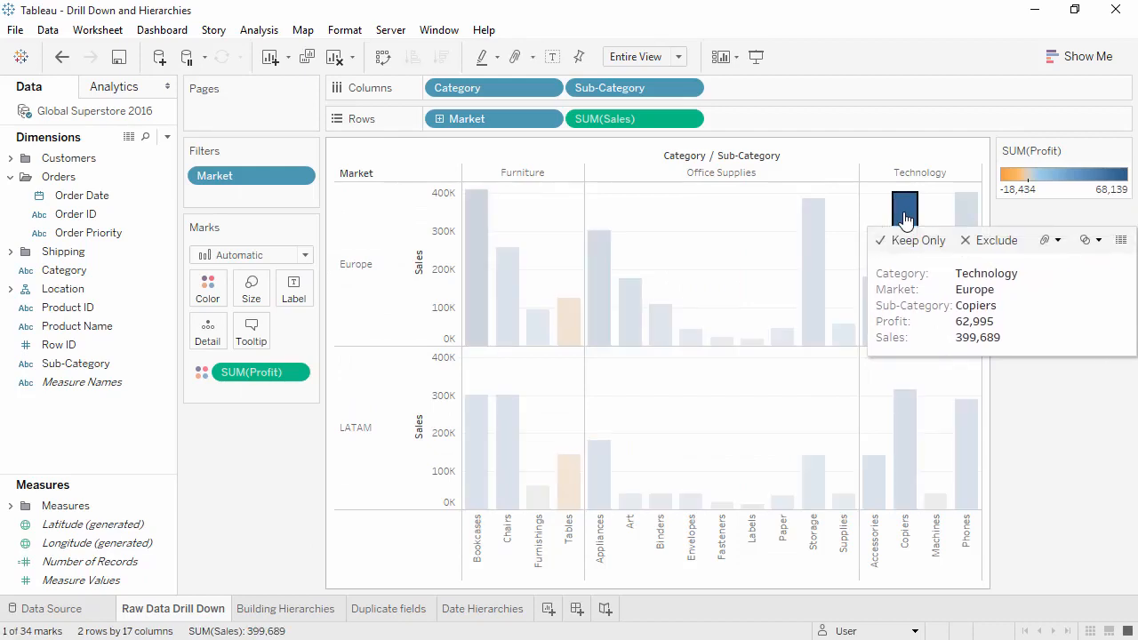
{"action": "left_click", "coordinate": [1121, 240]}
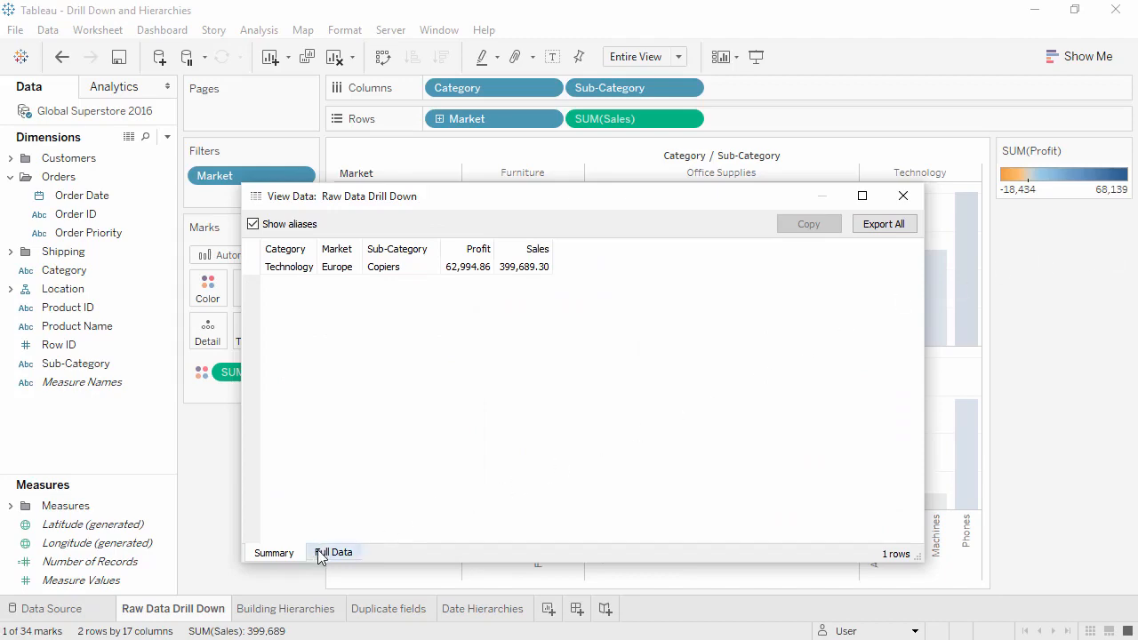
{"action": "left_click", "coordinate": [318, 549]}
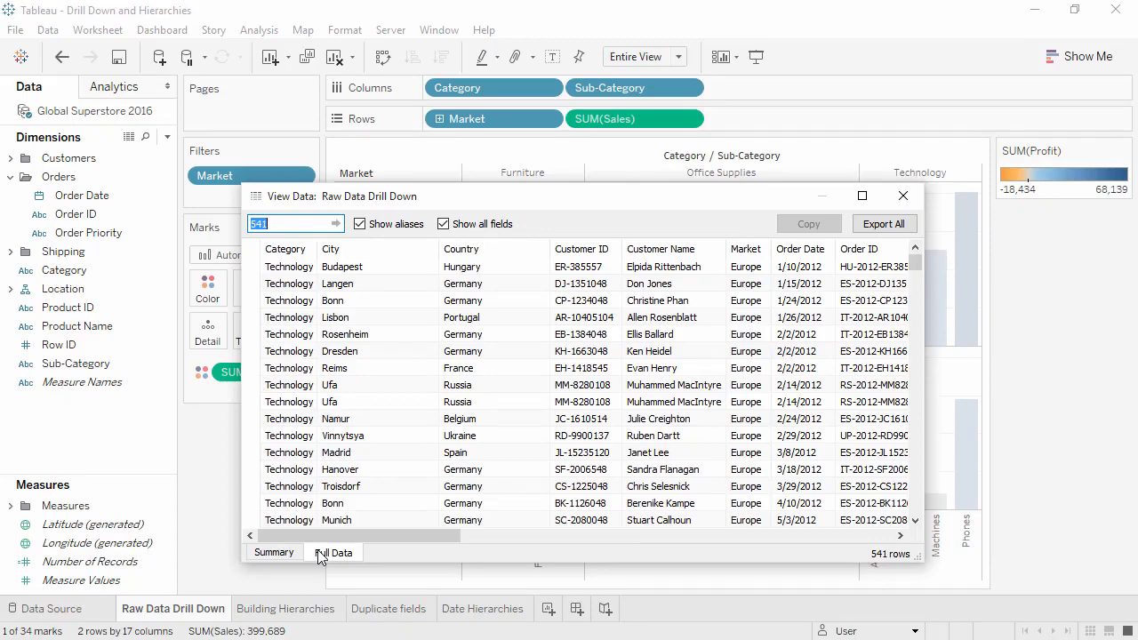
{"action": "left_click", "coordinate": [902, 196]}
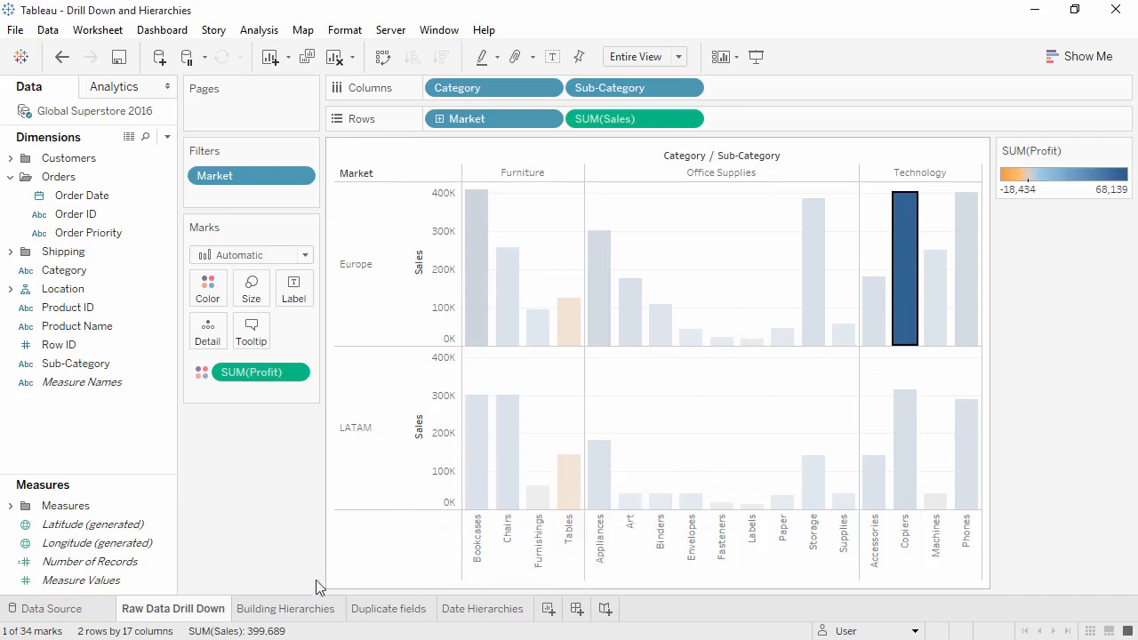
On the Building Hierarchies sheet, combine Category and Sub-Category into a hierarchy named "Products", and collapse and re-expand Category on Rows.
{"action": "left_click", "coordinate": [296, 609]}
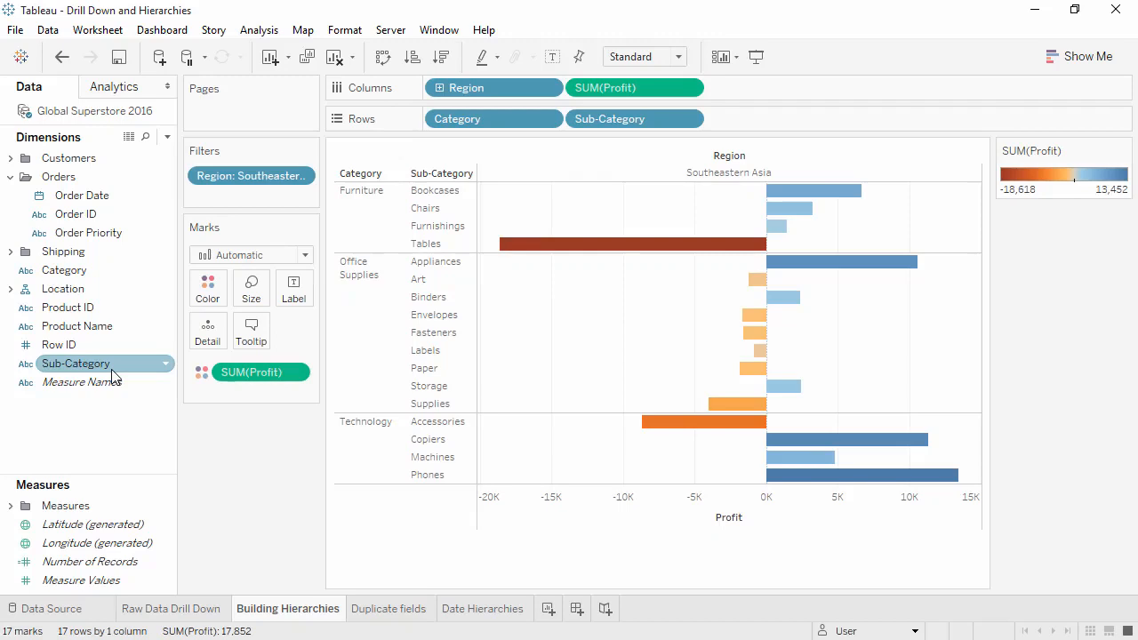
{"action": "left_click_drag", "start_coordinate": [112, 370], "coordinate": [104, 272]}
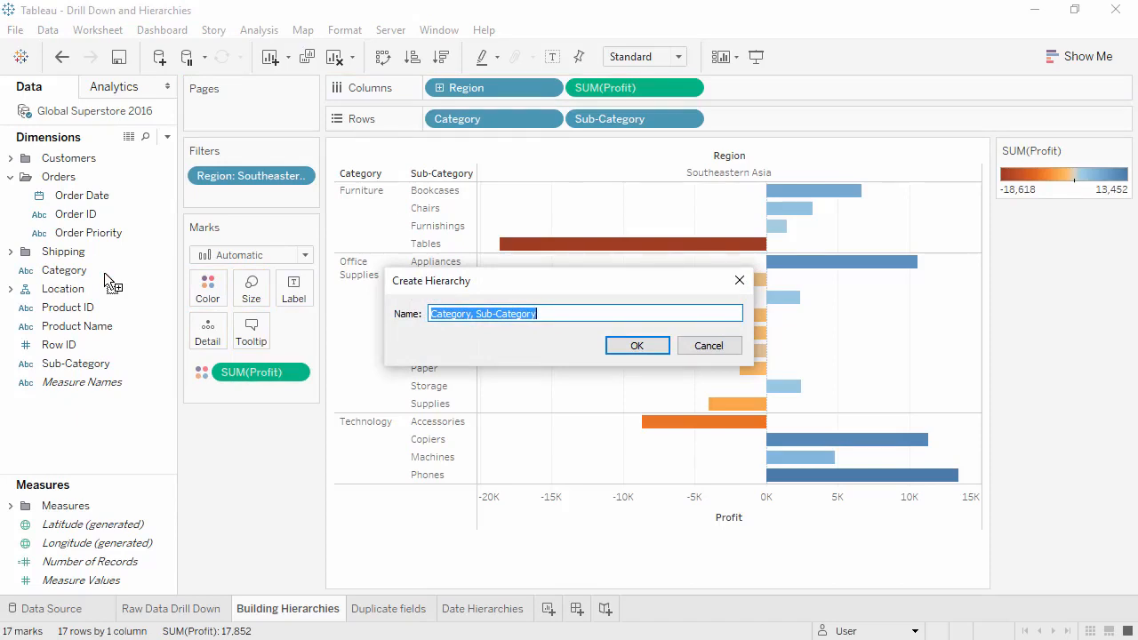
{"action": "type", "text": "Products"}
{"action": "key", "text": "Return"}
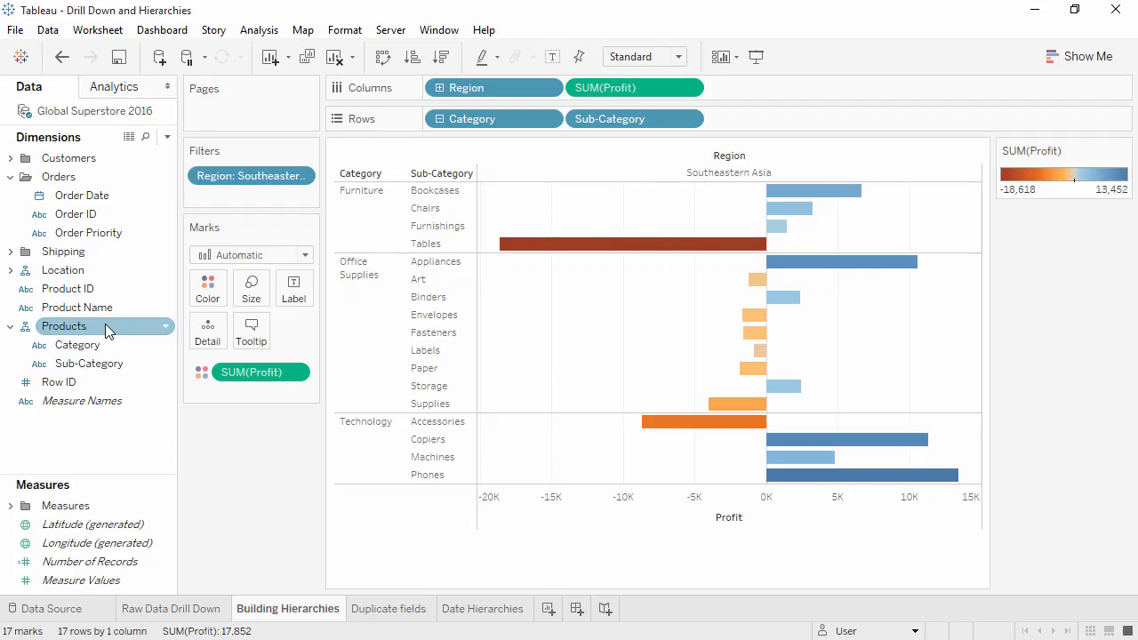
{"action": "left_click", "coordinate": [440, 120]}
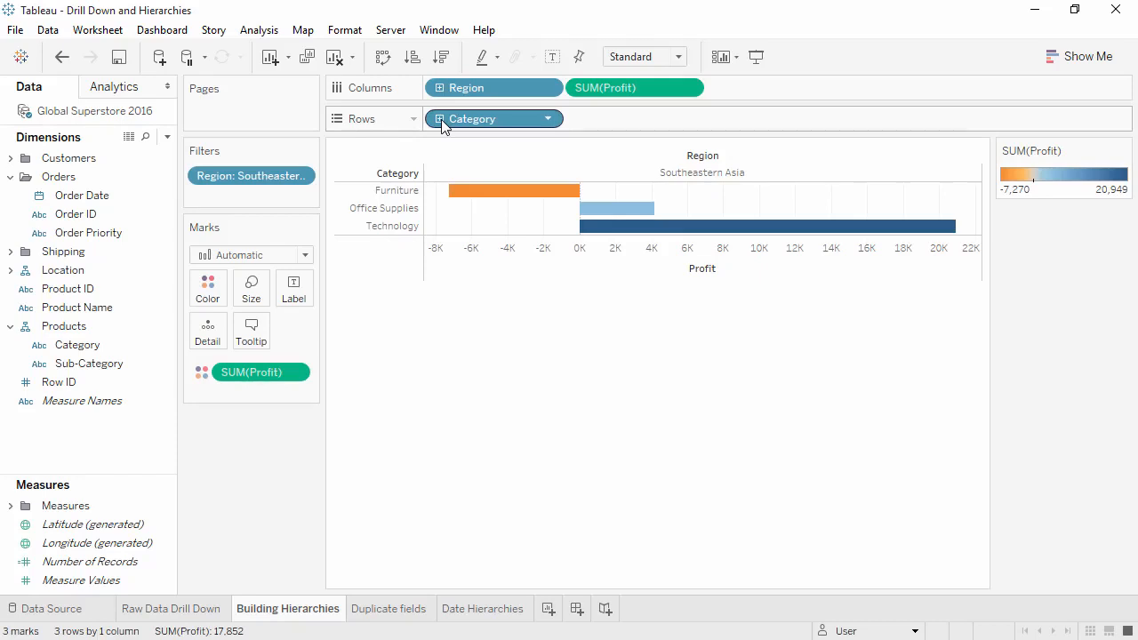
{"action": "left_click", "coordinate": [441, 119]}
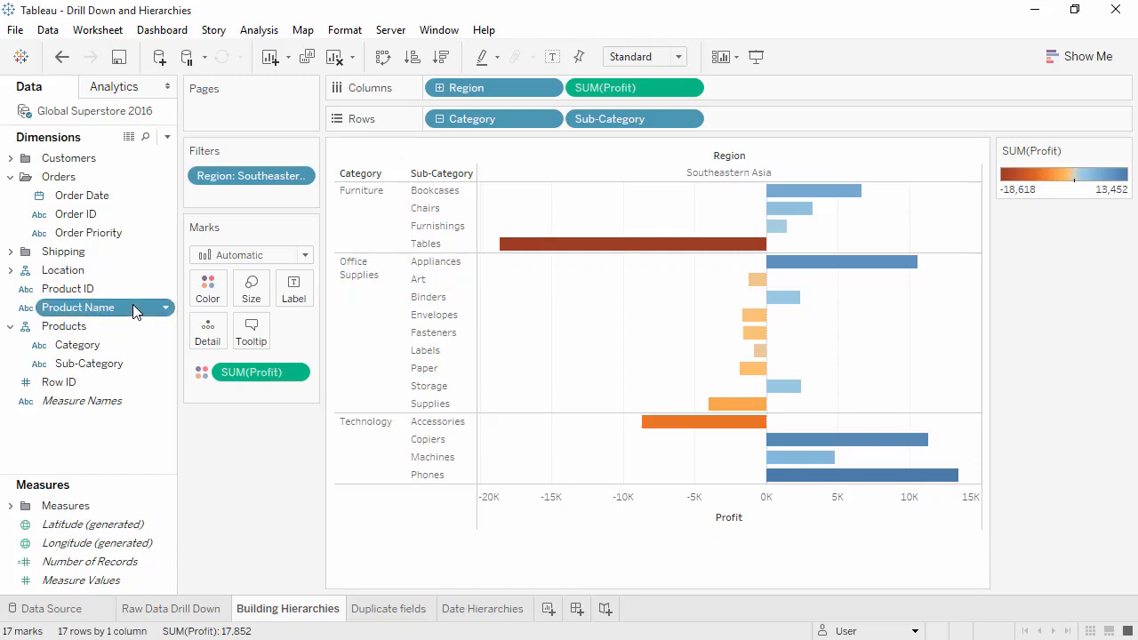
Add Product Name to the Products hierarchy as the level below Sub-Category.
{"action": "left_click_drag", "start_coordinate": [132, 307], "coordinate": [132, 366]}
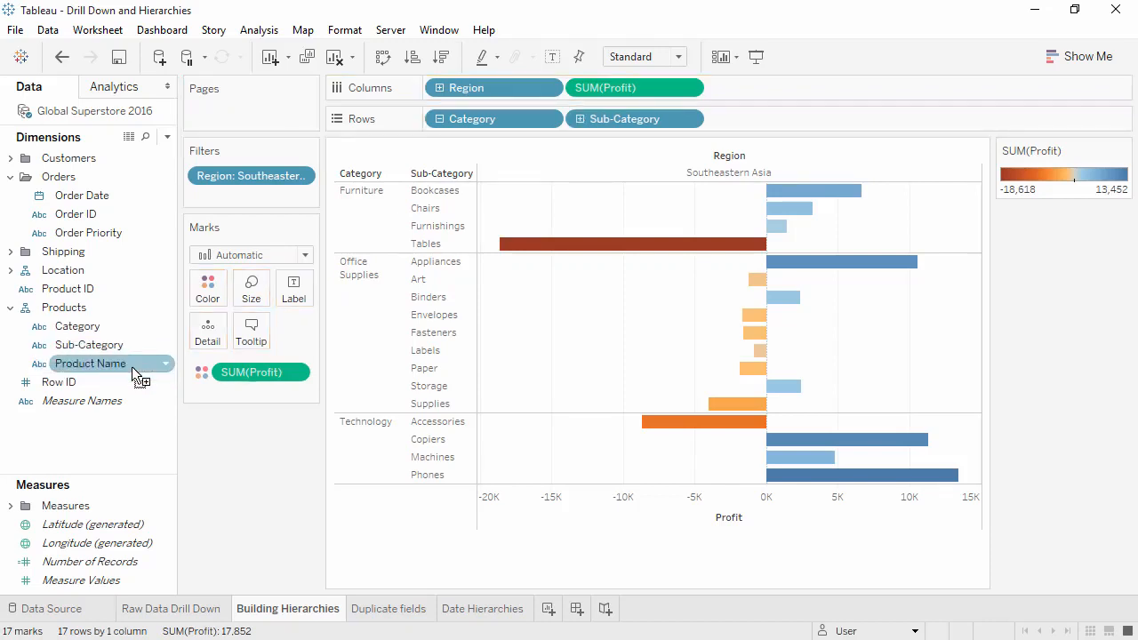
{"action": "left_click", "coordinate": [102, 348]}
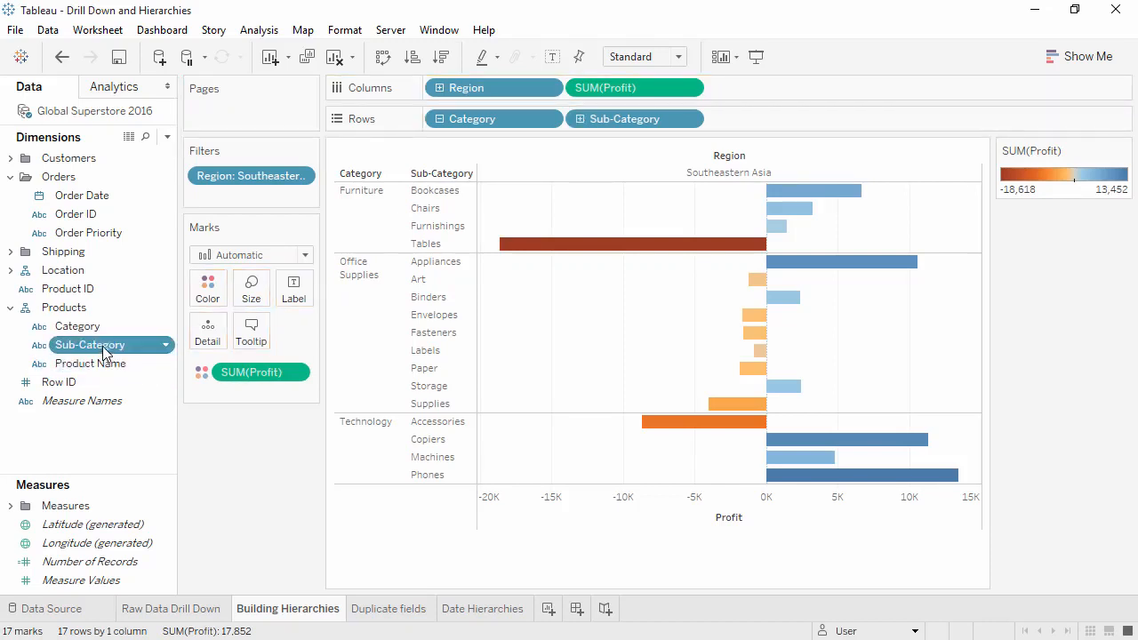
{"action": "mouse_move", "coordinate": [103, 346]}
{"action": "left_mouse_down"}
{"action": "mouse_move", "coordinate": [102, 318]}
{"action": "mouse_move", "coordinate": [102, 336]}
{"action": "left_mouse_up"}
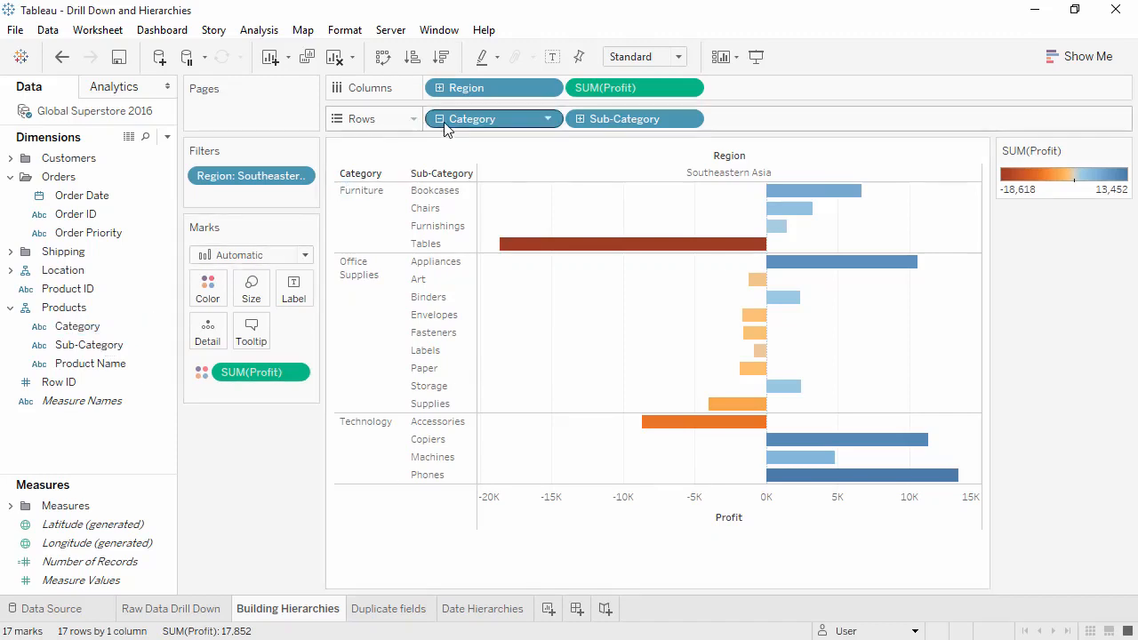
Drill Rows down to Product Name without the Sub-Category level, and reset the levels by collapsing and re-expanding Category.
{"action": "left_click", "coordinate": [580, 118]}
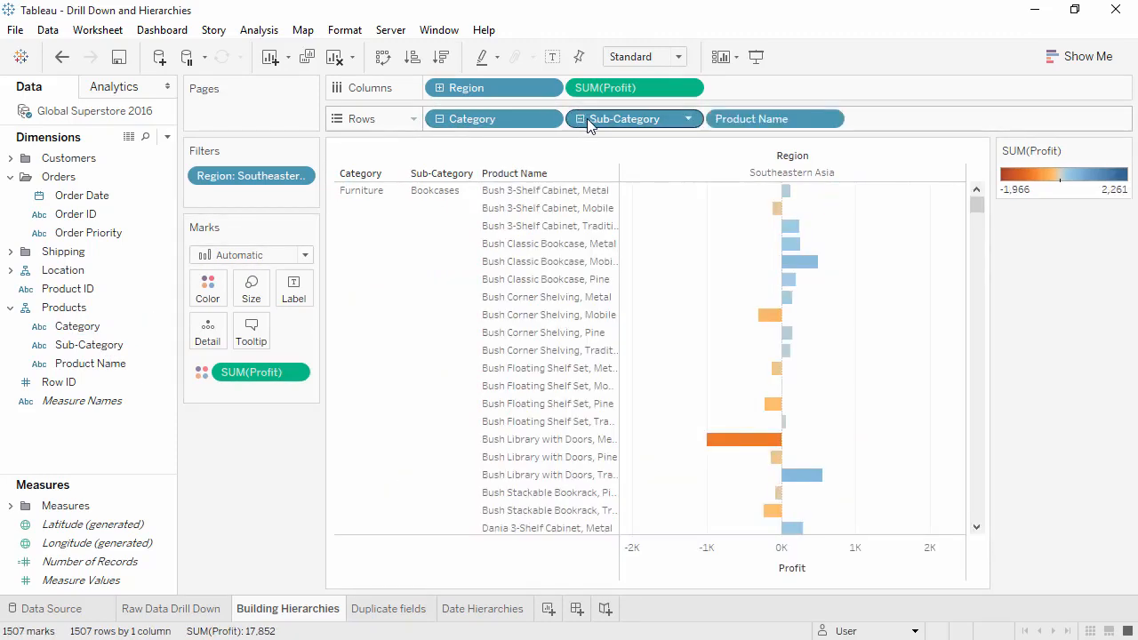
{"action": "left_click_drag", "start_coordinate": [613, 127], "coordinate": [265, 458]}
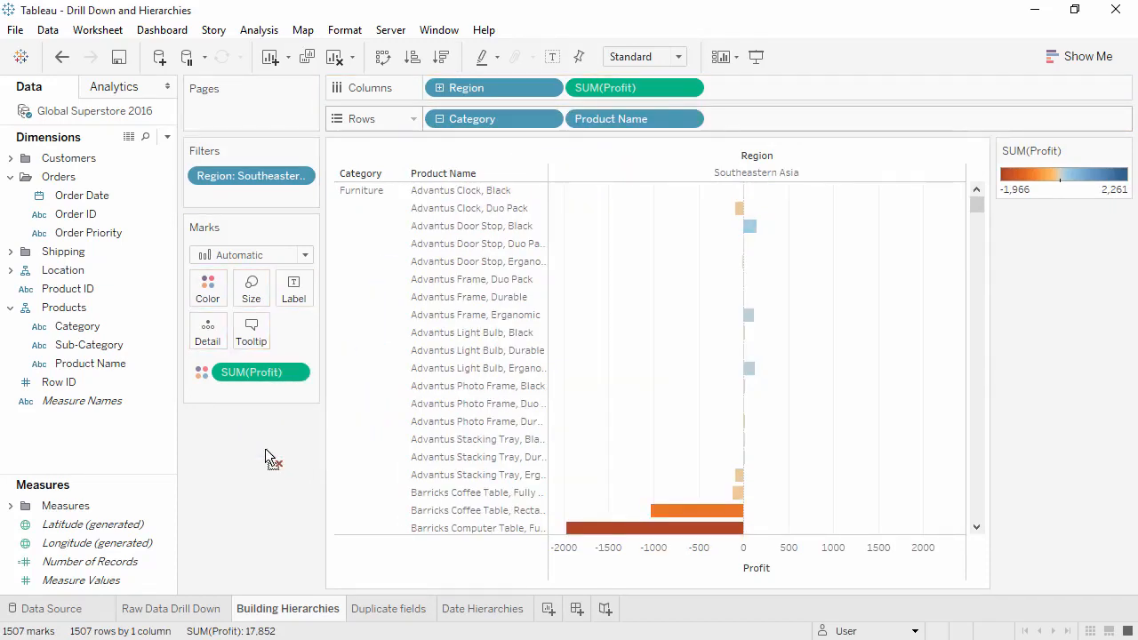
{"action": "left_click", "coordinate": [440, 120]}
{"action": "left_click", "coordinate": [440, 120]}
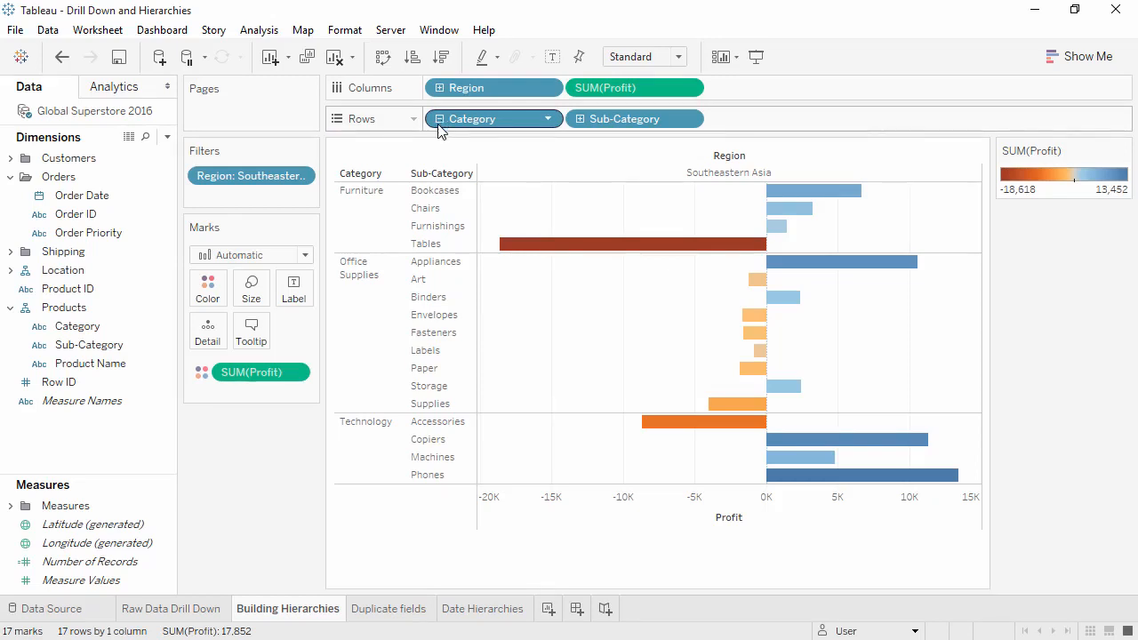
Take Product Name out of the Products hierarchy and remove the hierarchy itself, and undo both removals.
{"action": "left_click_drag", "start_coordinate": [112, 363], "coordinate": [99, 439]}
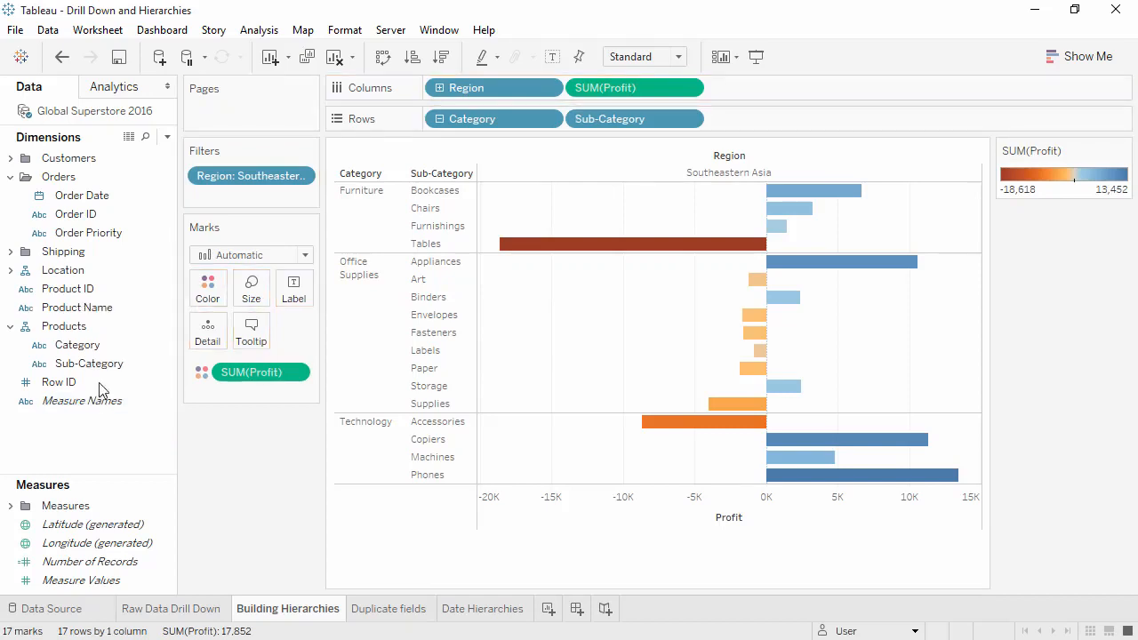
{"action": "right_click", "coordinate": [80, 331]}
{"action": "left_click", "coordinate": [125, 454]}
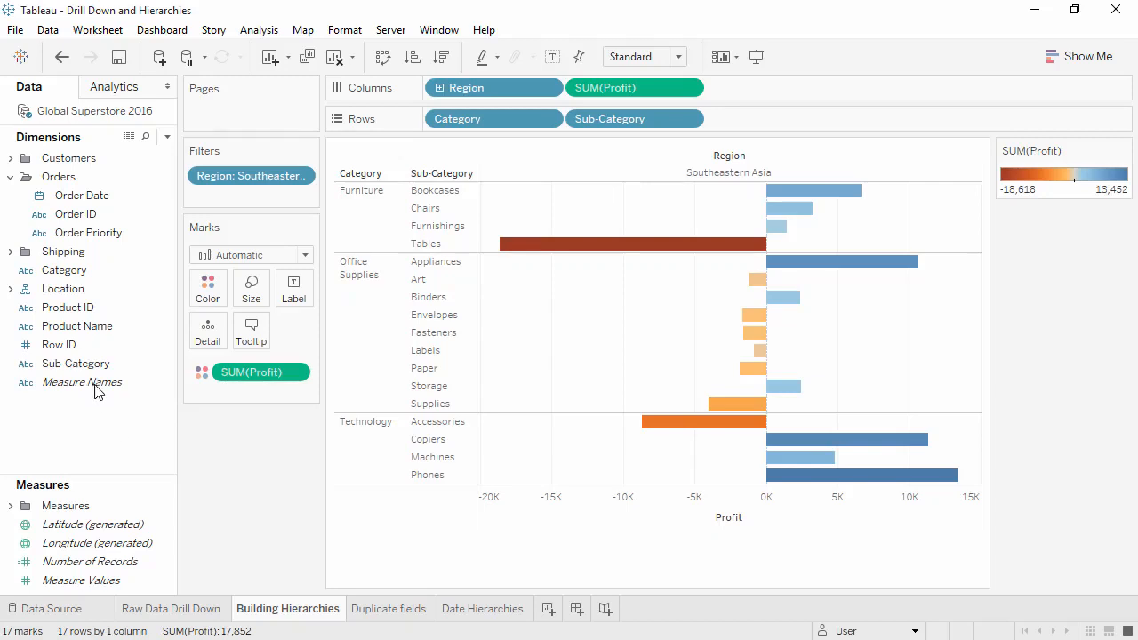
{"action": "left_click", "coordinate": [63, 57]}
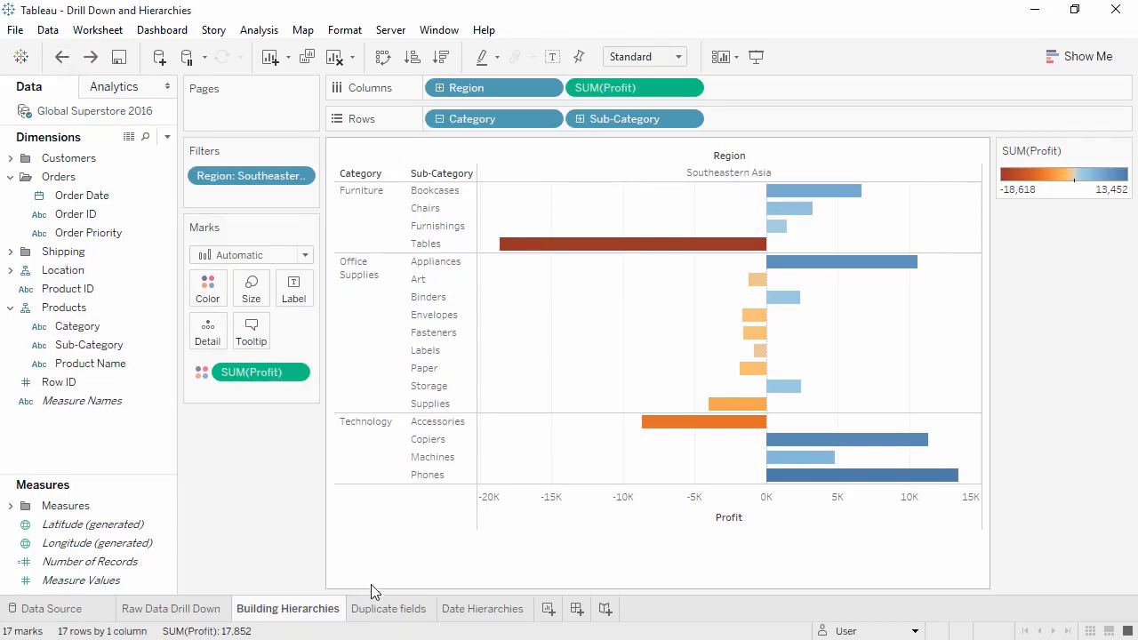
On the Duplicate fields sheet, duplicate the Sub-Category dimension and replace Sub-Category on Rows with the copy.
{"action": "left_click", "coordinate": [380, 609]}
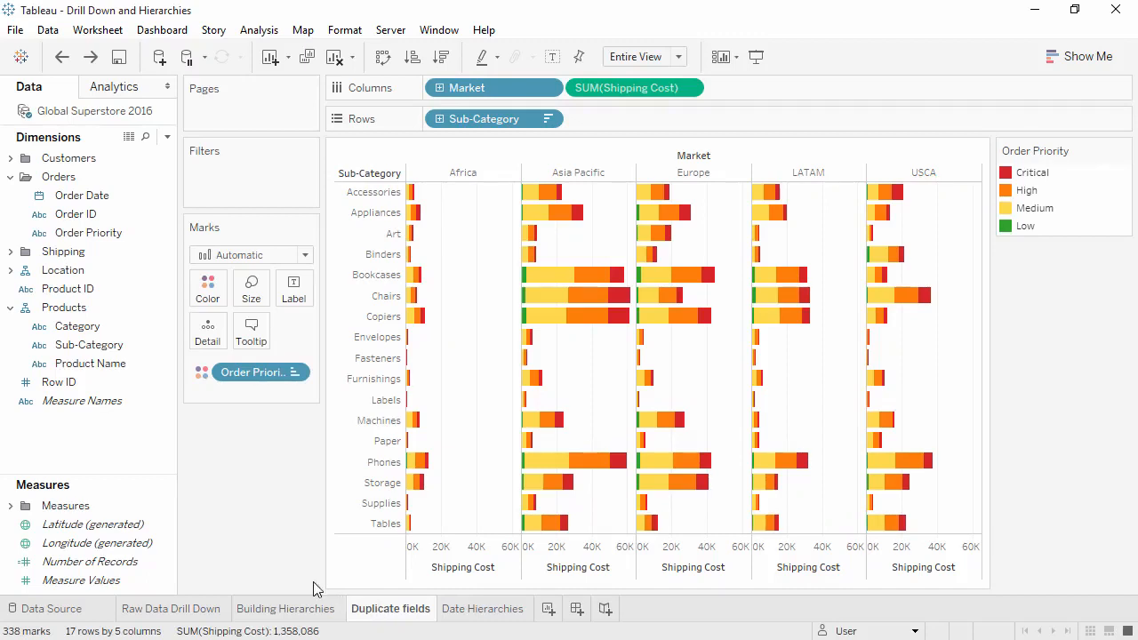
{"action": "right_click", "coordinate": [109, 354]}
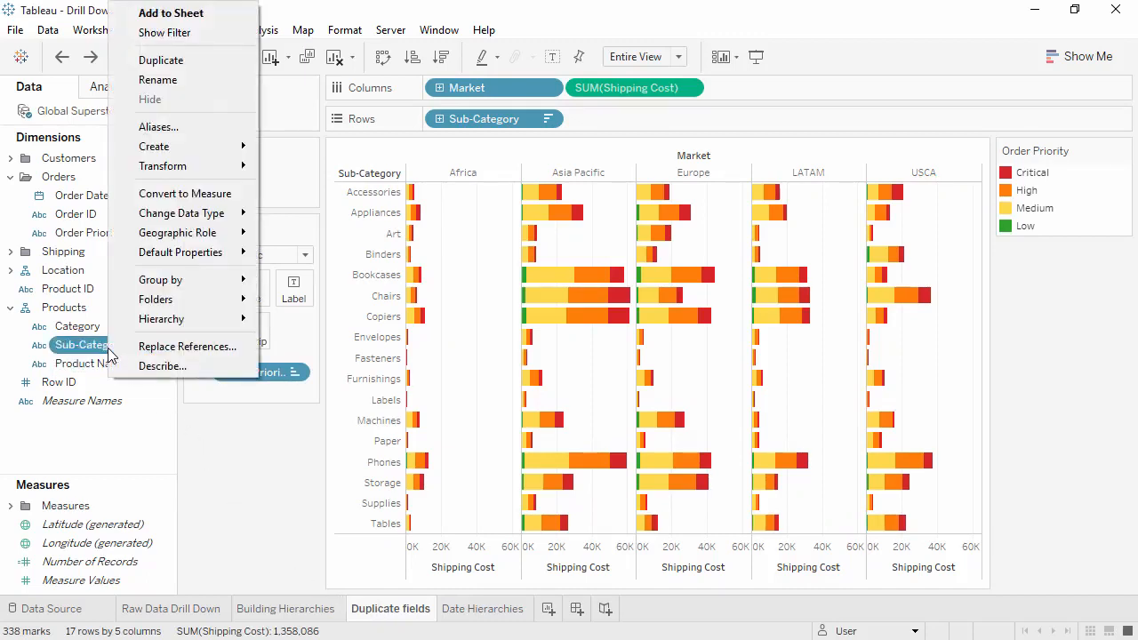
{"action": "left_click", "coordinate": [177, 61]}
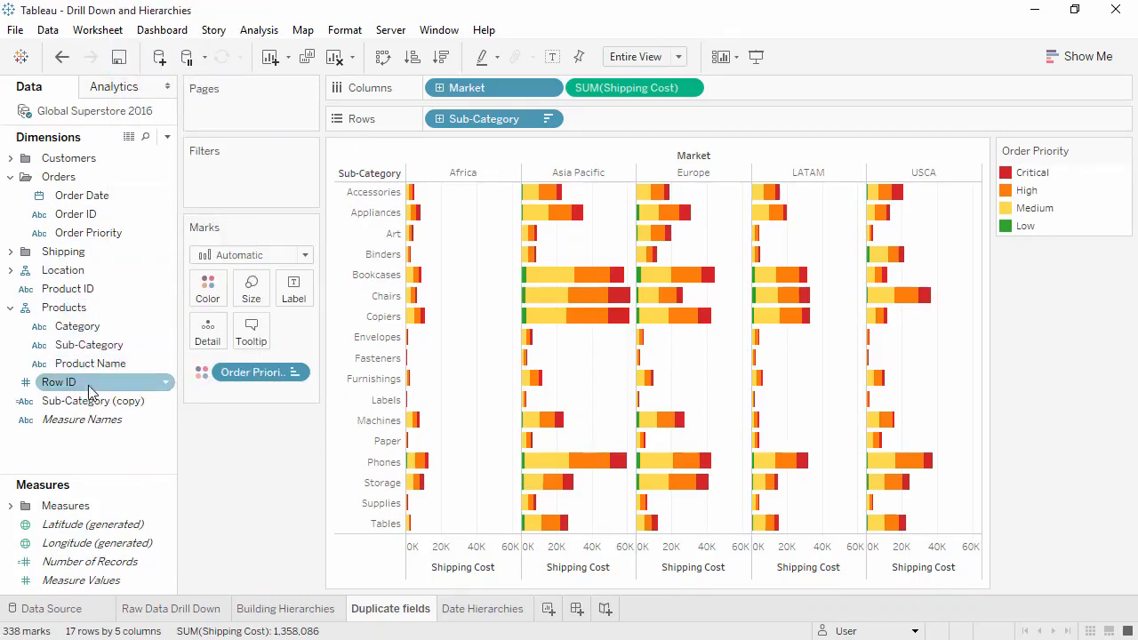
{"action": "left_click_drag", "start_coordinate": [89, 401], "coordinate": [499, 118]}
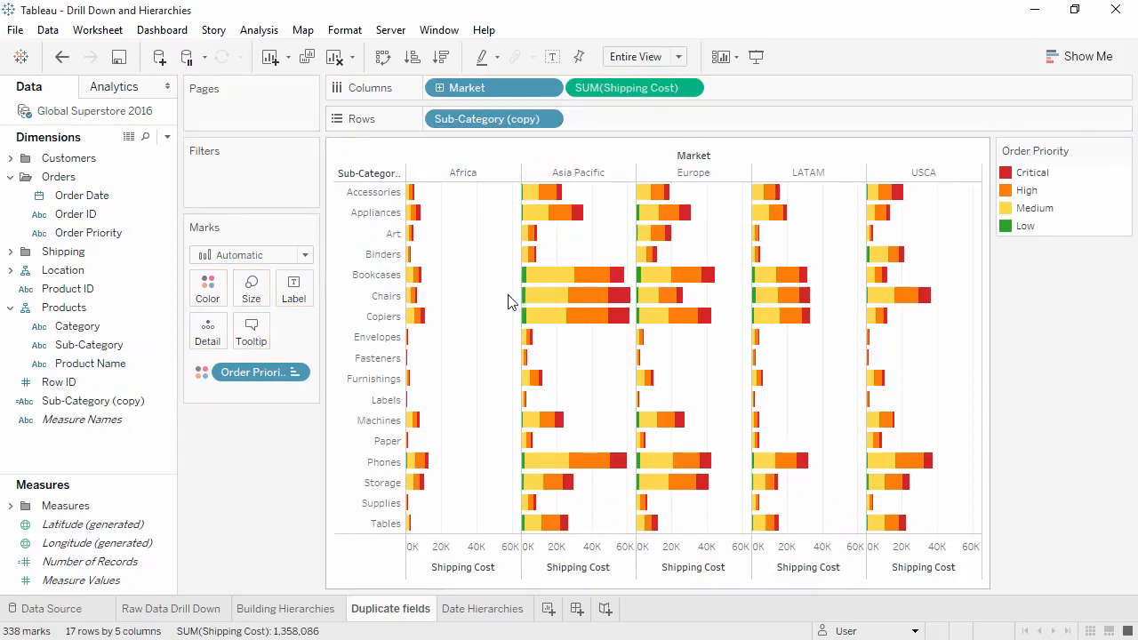
On the Date Hierarchies sheet, add Order Date to Columns to plot sales by year.
{"action": "left_click", "coordinate": [500, 612]}
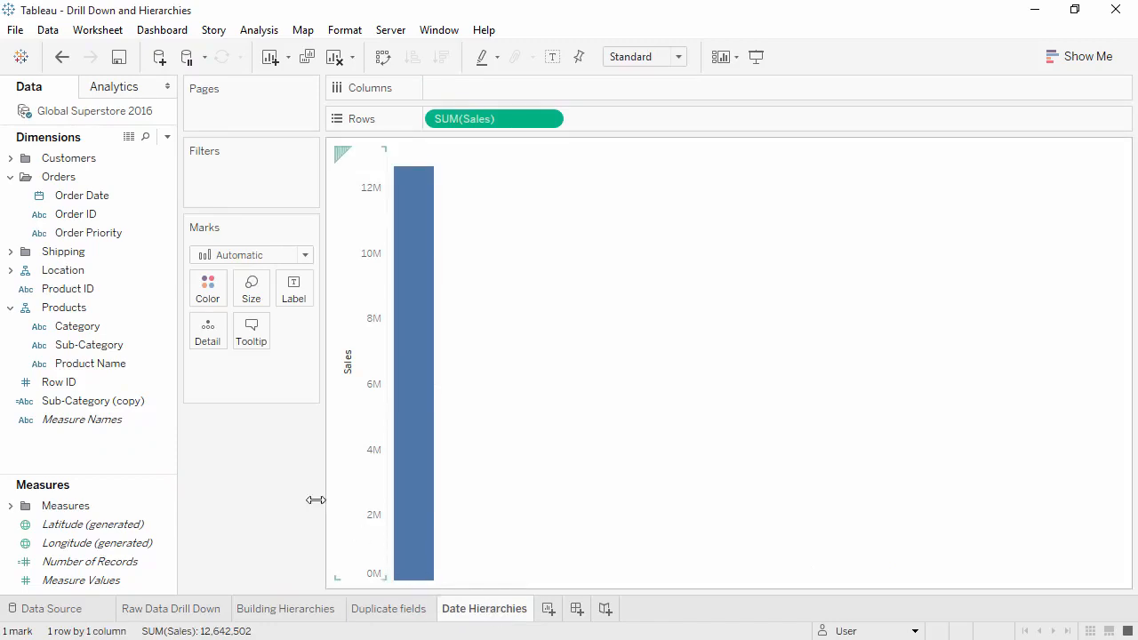
{"action": "left_click", "coordinate": [118, 196]}
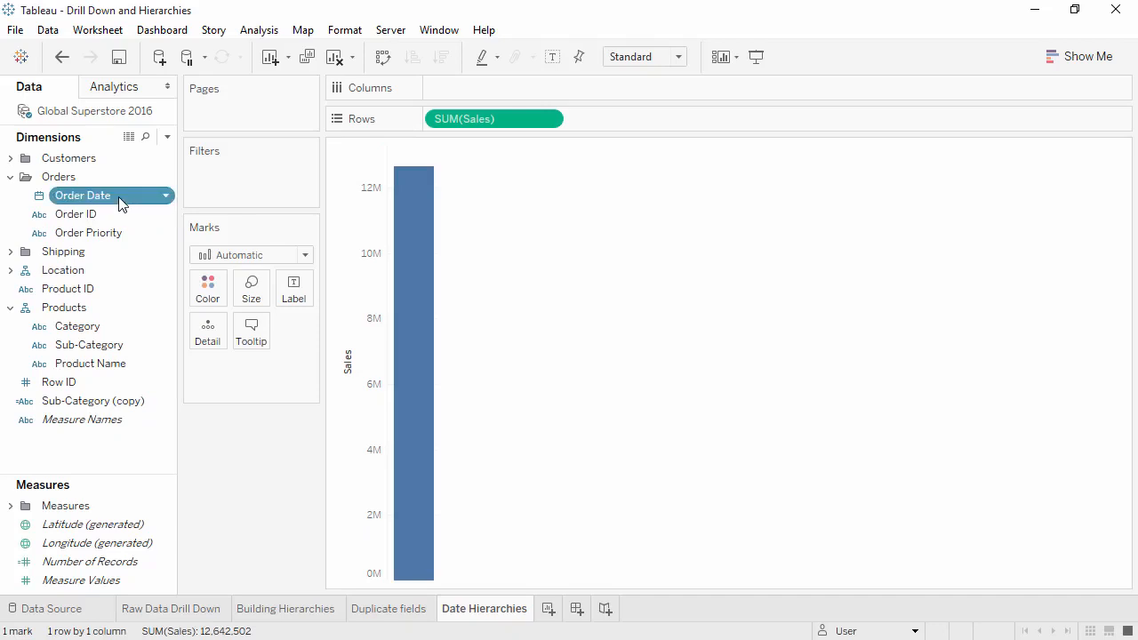
{"action": "left_click_drag", "start_coordinate": [127, 198], "coordinate": [445, 94]}
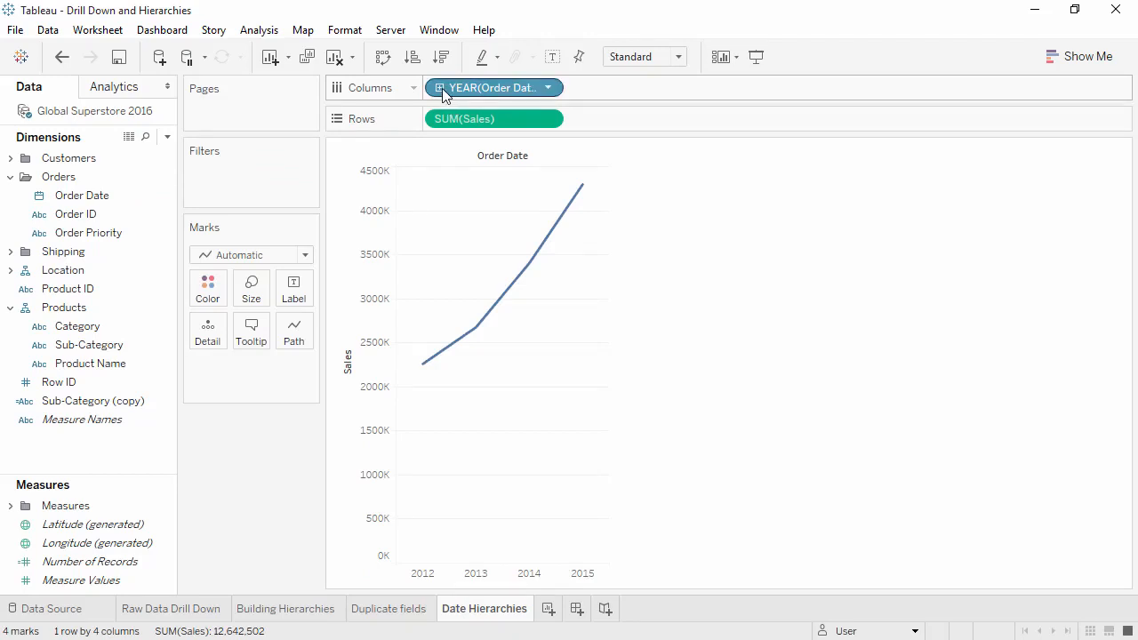
Drill Order Date down to month with the quarter level removed from Columns, and collapse it back to year.
{"action": "left_click", "coordinate": [440, 88]}
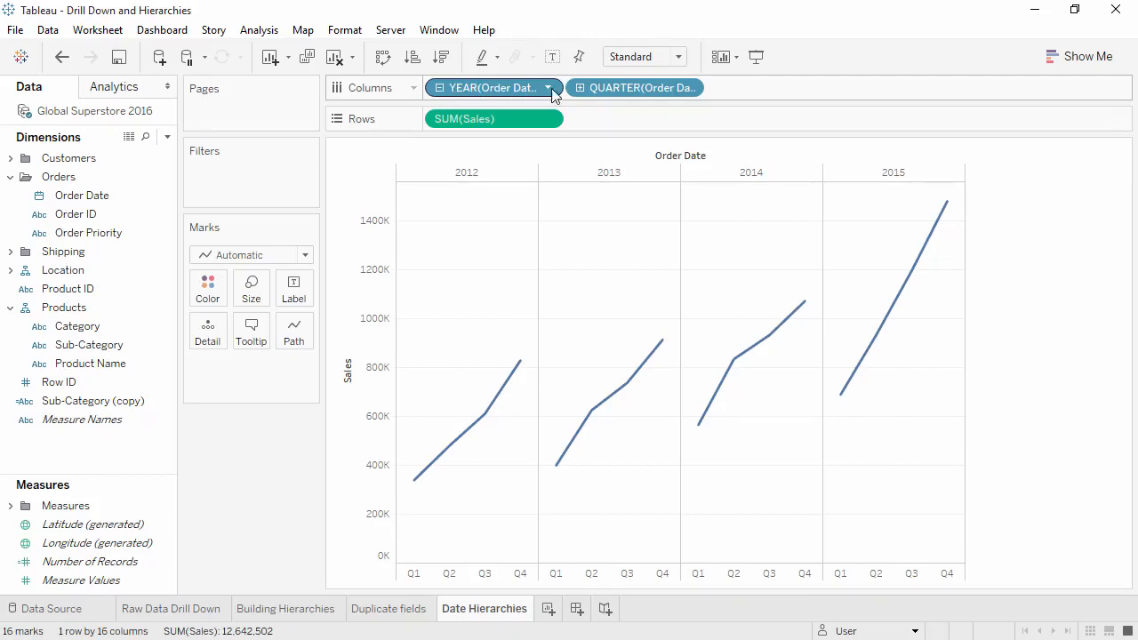
{"action": "left_click", "coordinate": [580, 88]}
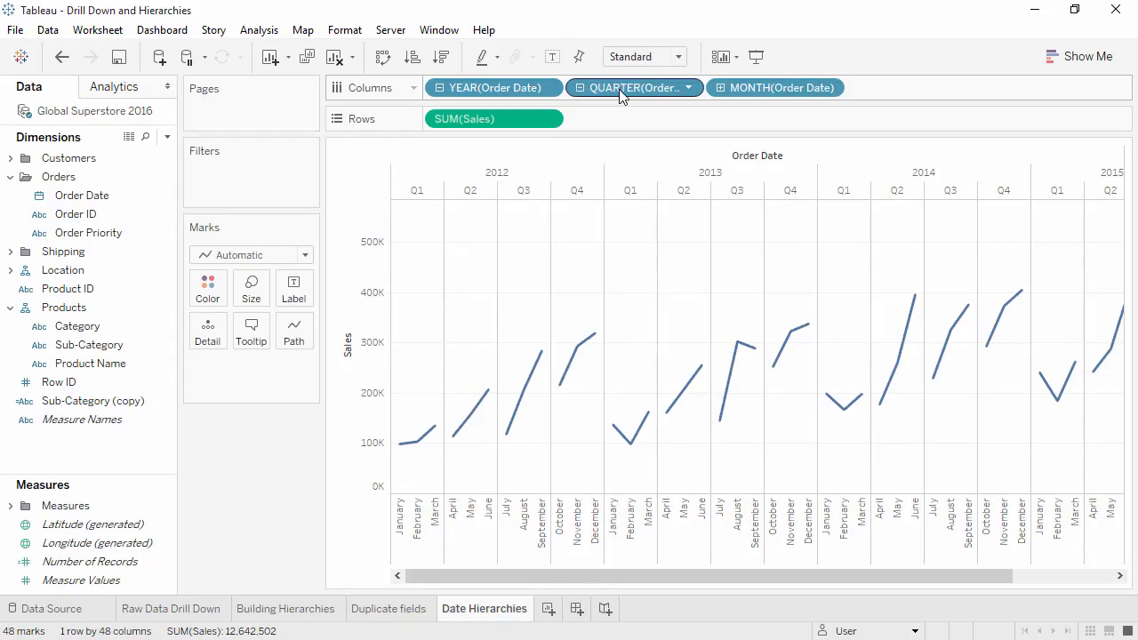
{"action": "left_click_drag", "start_coordinate": [623, 94], "coordinate": [256, 438]}
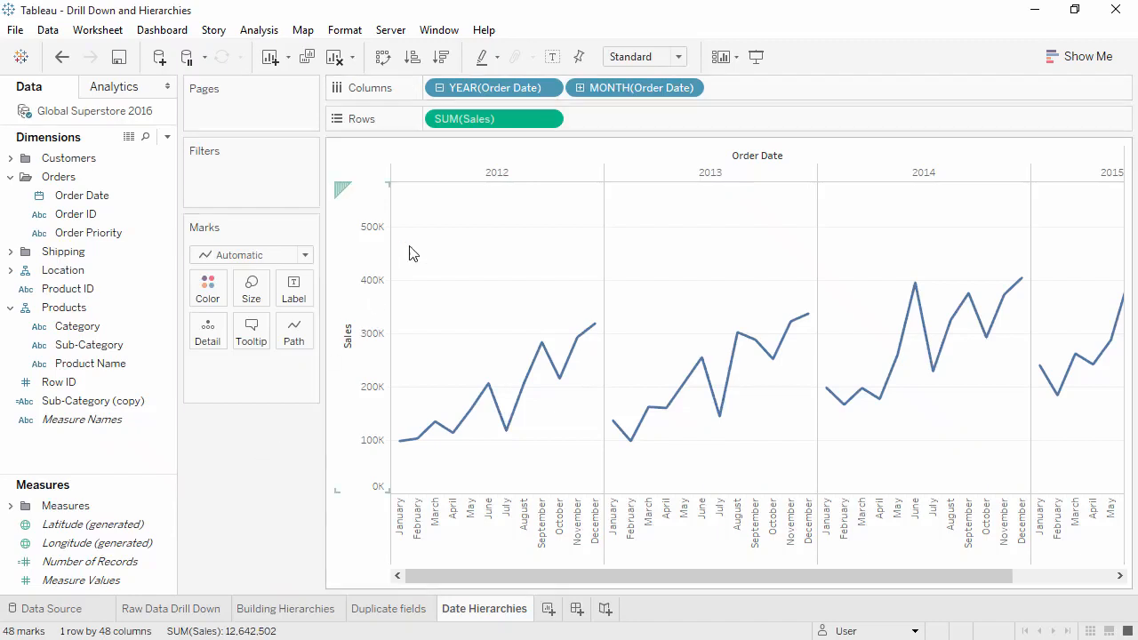
{"action": "left_click", "coordinate": [439, 89]}
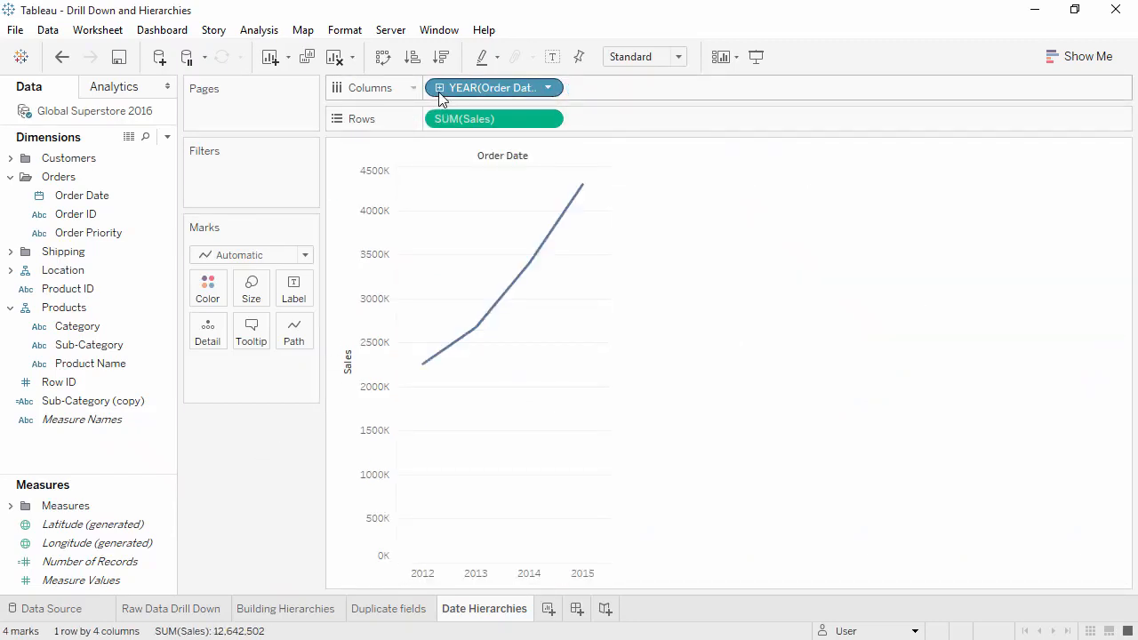
Change Order Date on Columns to continuous quarters, and drill down through month to week.
{"action": "left_click", "coordinate": [551, 89]}
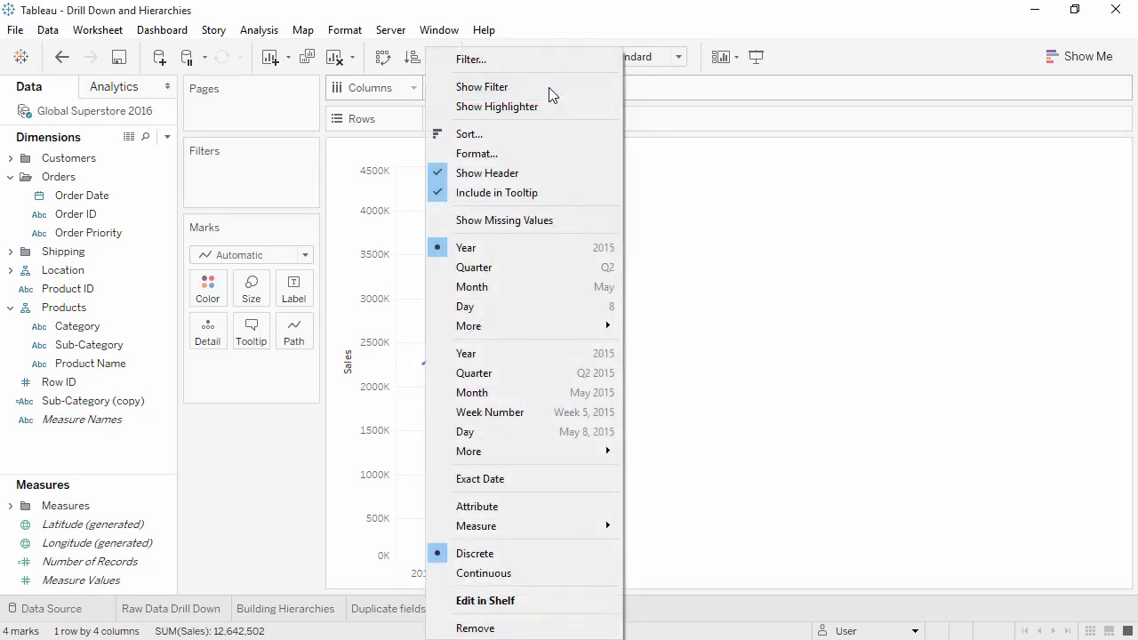
{"action": "left_click", "coordinate": [531, 373]}
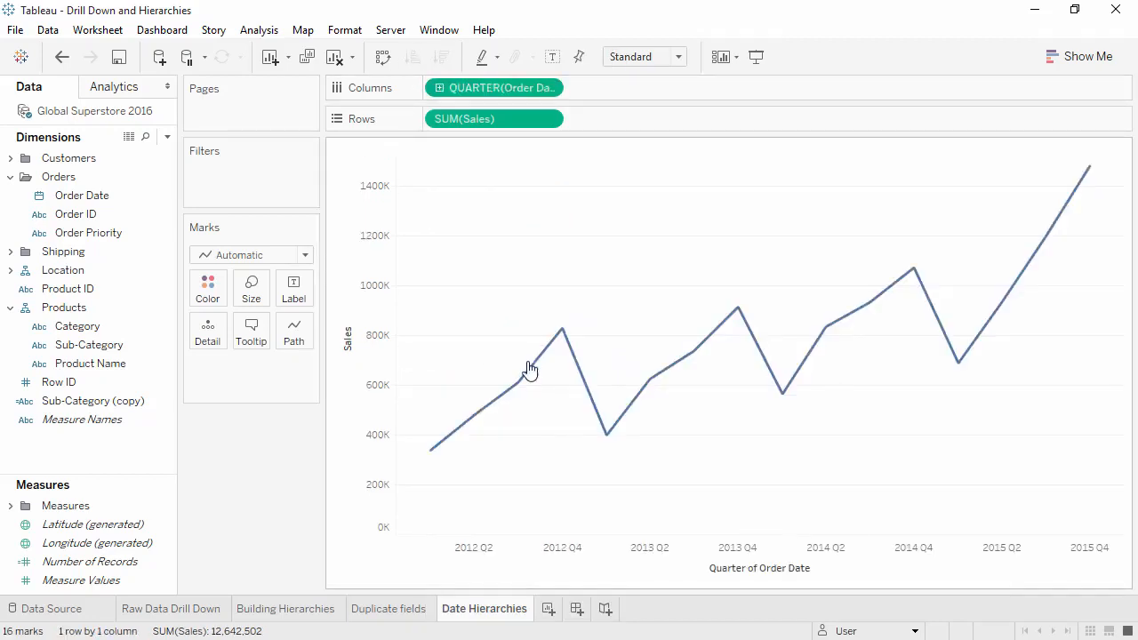
{"action": "left_click", "coordinate": [440, 88]}
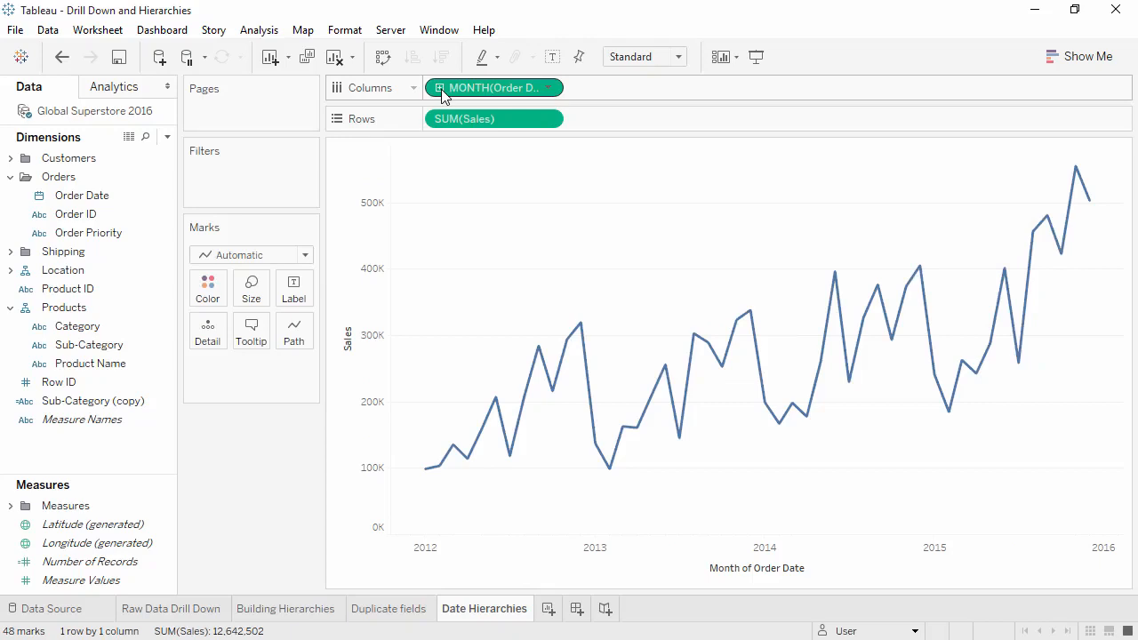
{"action": "left_click", "coordinate": [440, 88]}
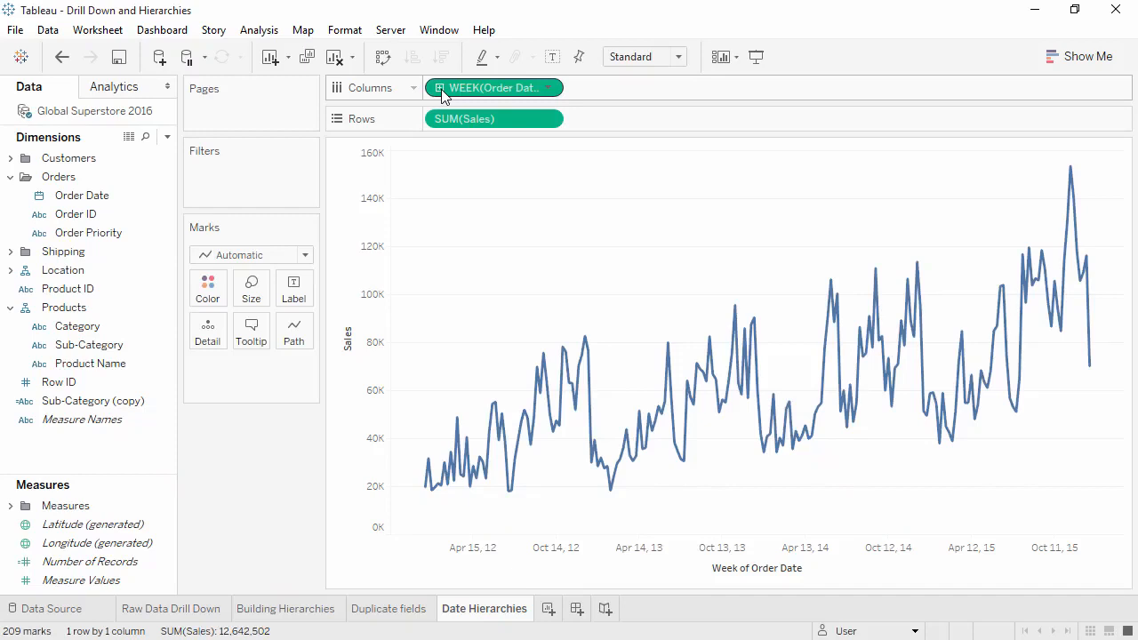
Set Order Date on Columns to the continuous Month level.
{"action": "left_click", "coordinate": [549, 89]}
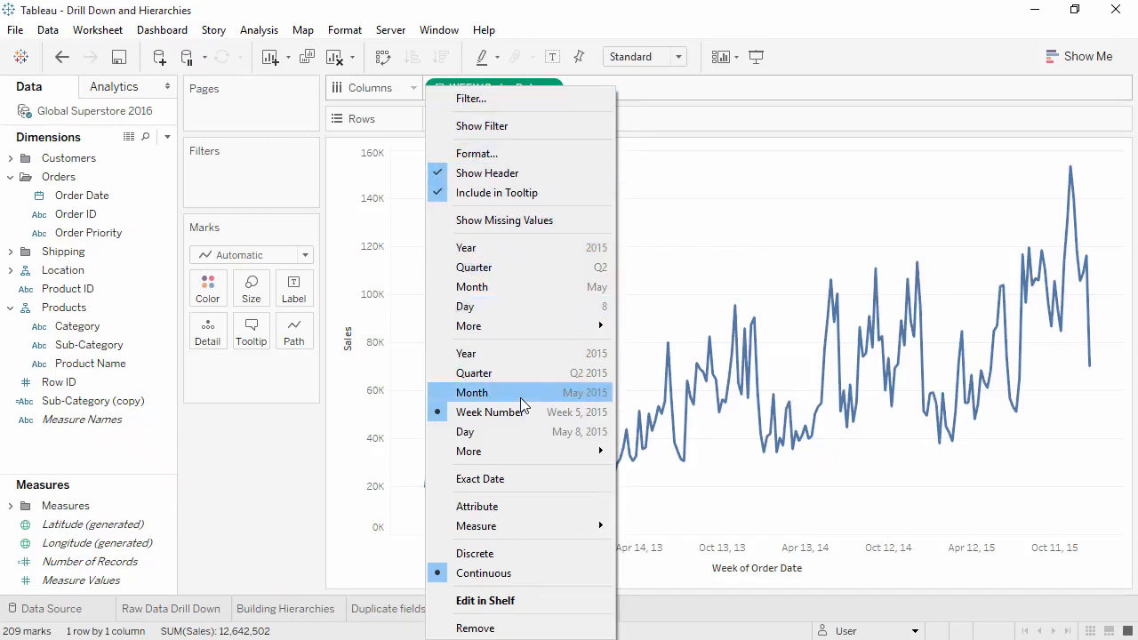
{"action": "left_click", "coordinate": [472, 392]}
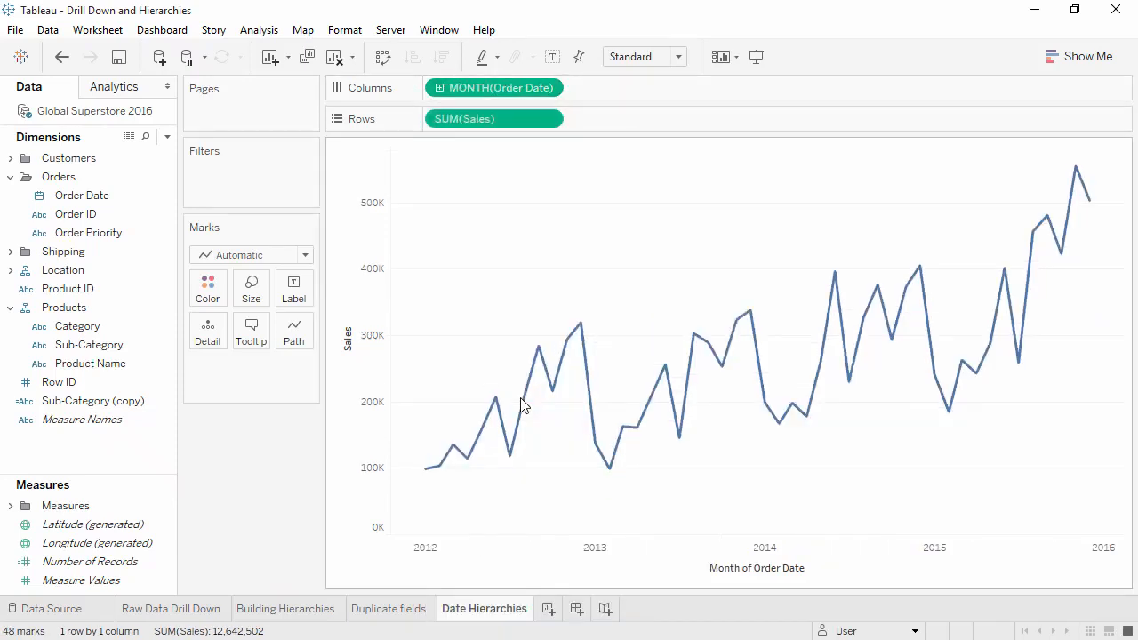